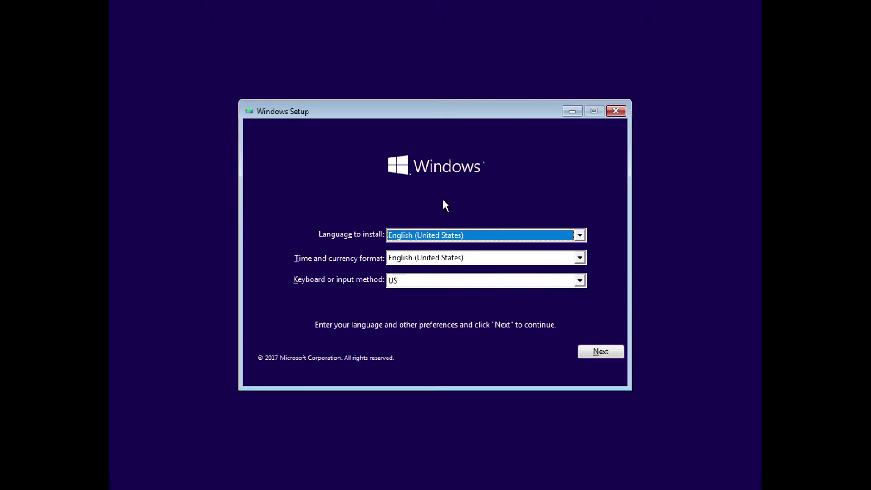
Choose English (United Kingdom) for time and currency, which switches the keyboard to United Kingdom.
{"action": "left_click", "coordinate": [415, 282]}
{"action": "left_click", "coordinate": [431, 236]}
{"action": "left_click", "coordinate": [432, 233]}
{"action": "left_click", "coordinate": [436, 248]}
{"action": "left_click", "coordinate": [435, 257]}
{"action": "scroll", "coordinate": [441, 277], "scroll_direction": "up", "scroll_amount": 1}
{"action": "left_click", "coordinate": [447, 290]}
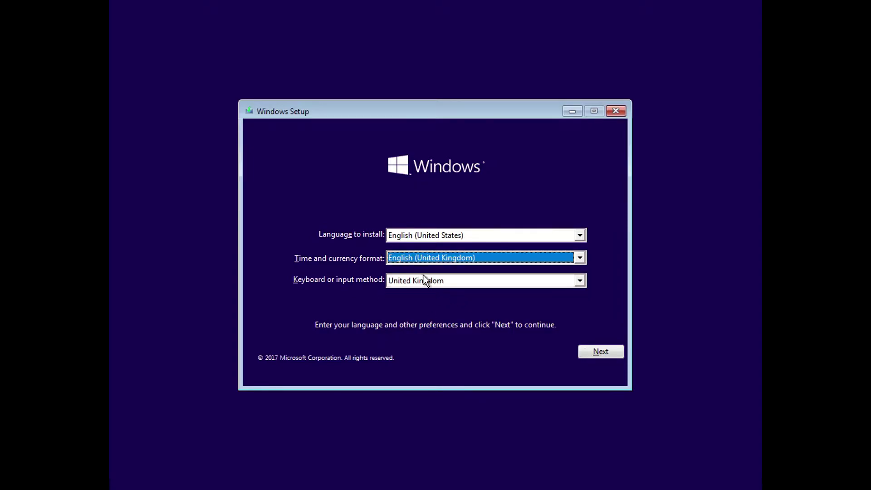
Start the Windows installation without entering a product key.
{"action": "left_click", "coordinate": [582, 355]}
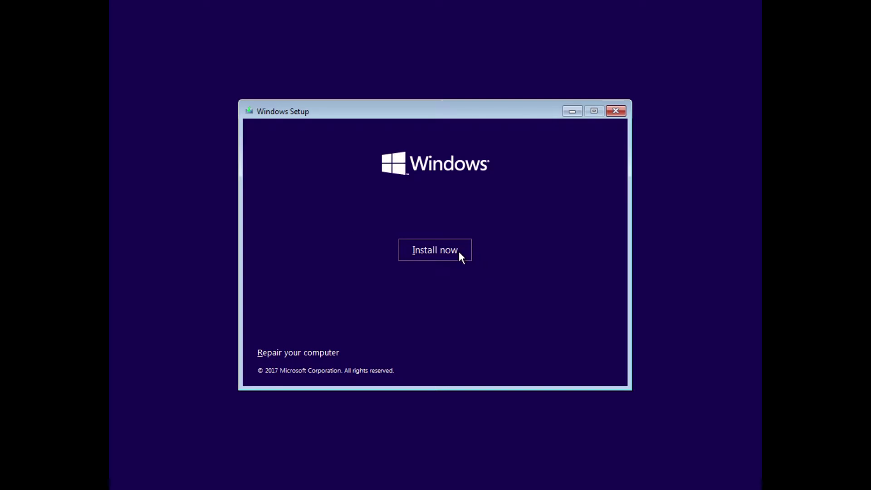
{"action": "left_click", "coordinate": [459, 252]}
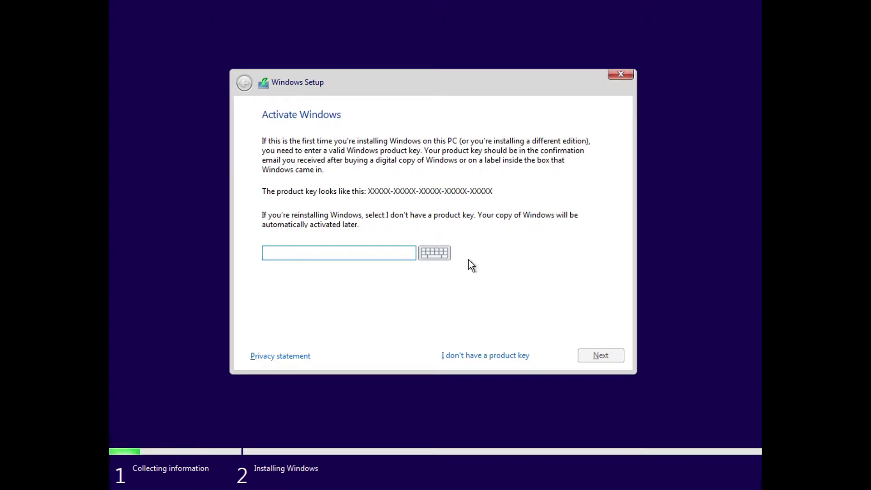
{"action": "left_click", "coordinate": [488, 351]}
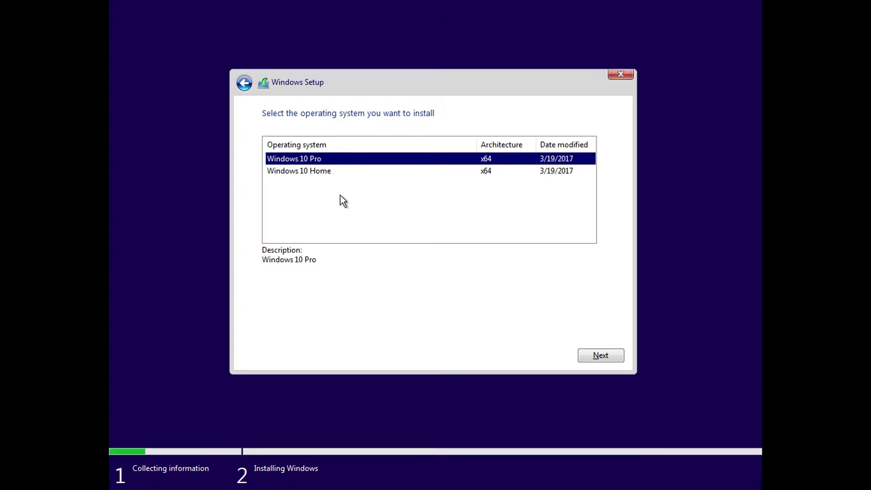
Select Windows 10 Pro as the edition and accept the license terms.
{"action": "left_click", "coordinate": [602, 357]}
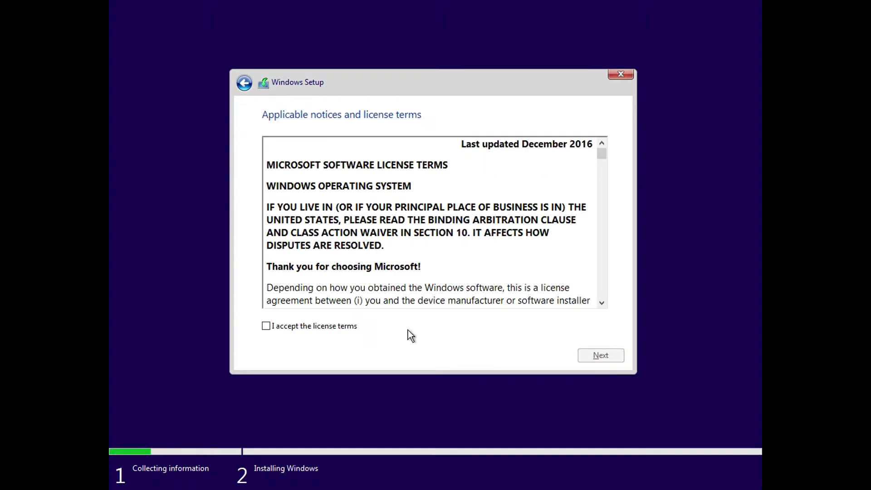
{"action": "left_click", "coordinate": [341, 335]}
{"action": "mouse_move", "coordinate": [602, 153]}
{"action": "left_mouse_down"}
{"action": "mouse_move", "coordinate": [600, 247]}
{"action": "mouse_move", "coordinate": [602, 147]}
{"action": "left_mouse_up"}
{"action": "left_click", "coordinate": [606, 355]}
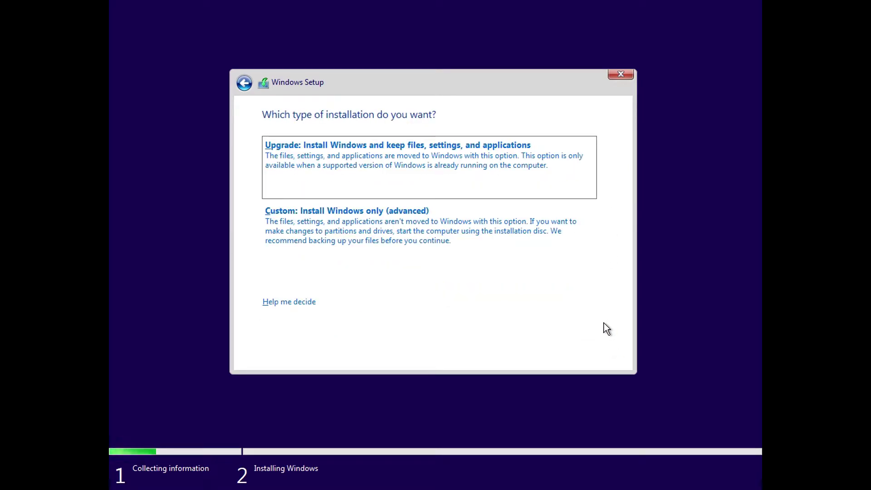
Choose a Custom install and create a 32768 MB partition on Drive 0, allowing the extra system partitions.
{"action": "left_click", "coordinate": [391, 233]}
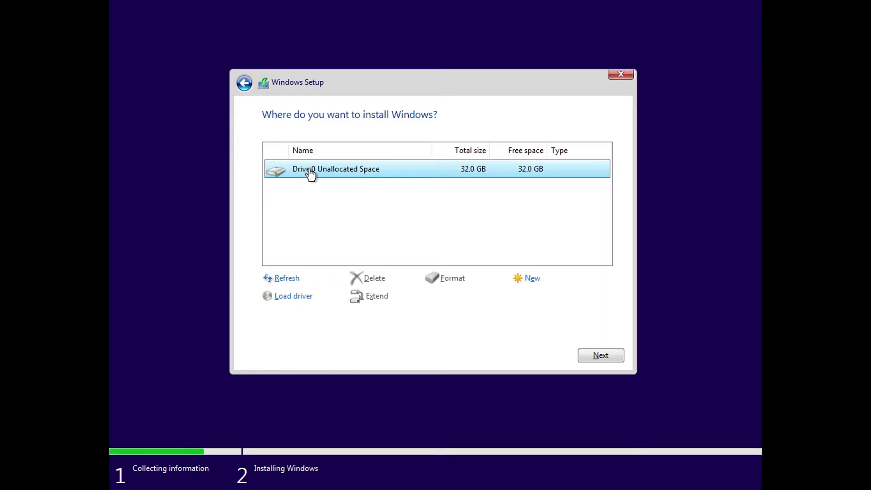
{"action": "left_click", "coordinate": [528, 280]}
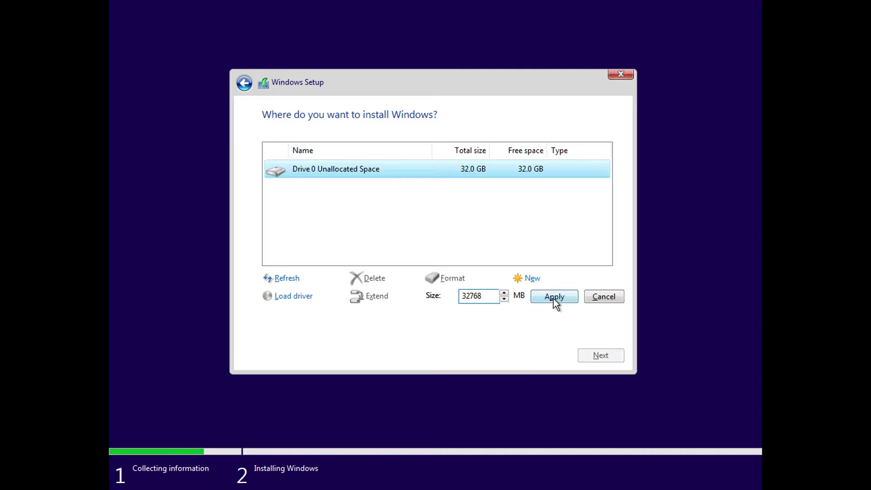
{"action": "left_click", "coordinate": [554, 297]}
{"action": "left_click", "coordinate": [530, 299]}
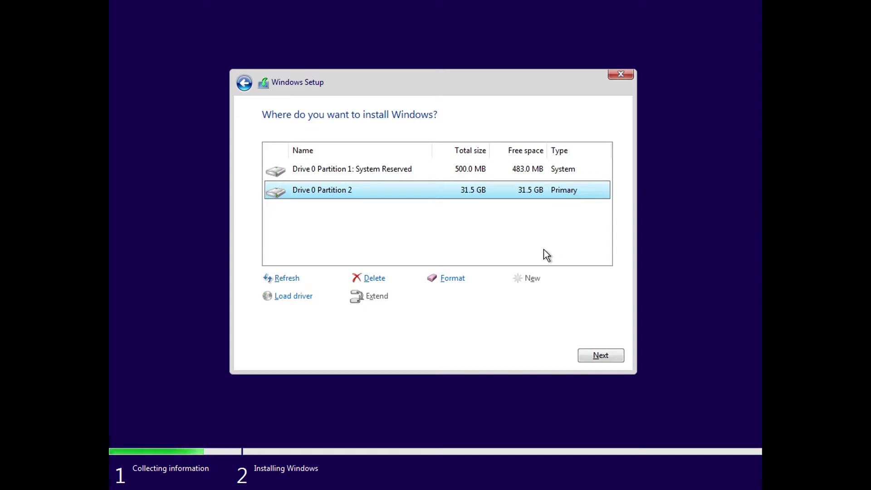
Install Windows onto Partition 2 and wait for it to reach the welcome screen.
{"action": "left_click", "coordinate": [598, 356]}
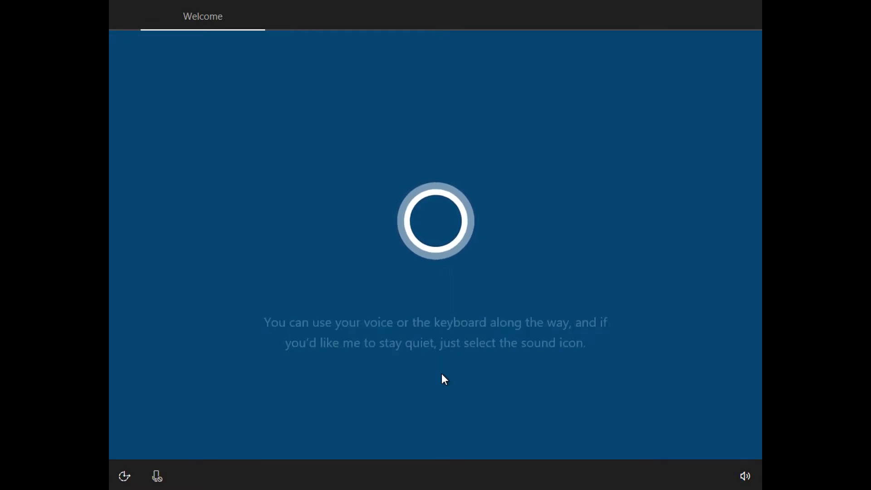
Turn off voice control, confirm the United Kingdom region and keyboard, and skip a second layout.
{"action": "left_click", "coordinate": [158, 476]}
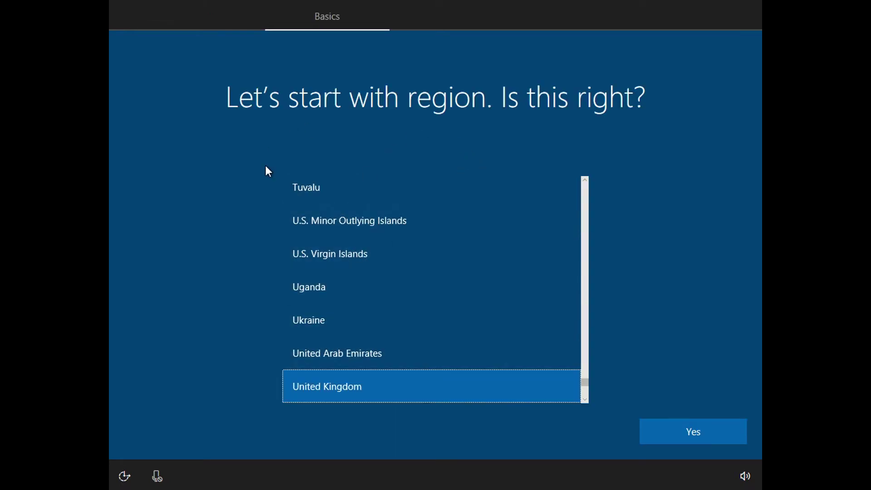
{"action": "left_click", "coordinate": [684, 436]}
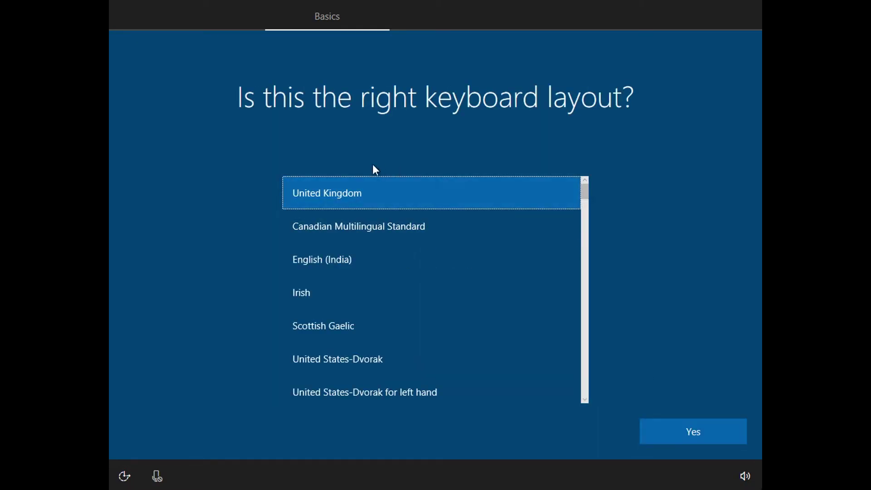
{"action": "left_click", "coordinate": [673, 428]}
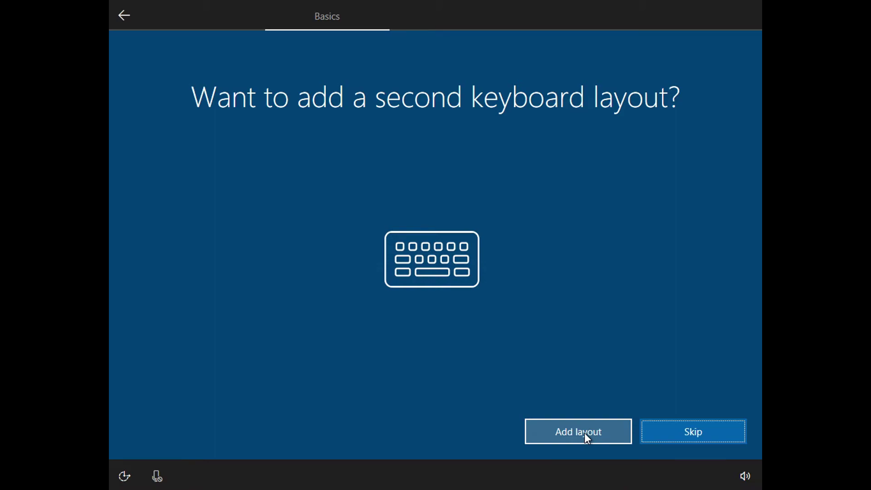
{"action": "left_click", "coordinate": [722, 433]}
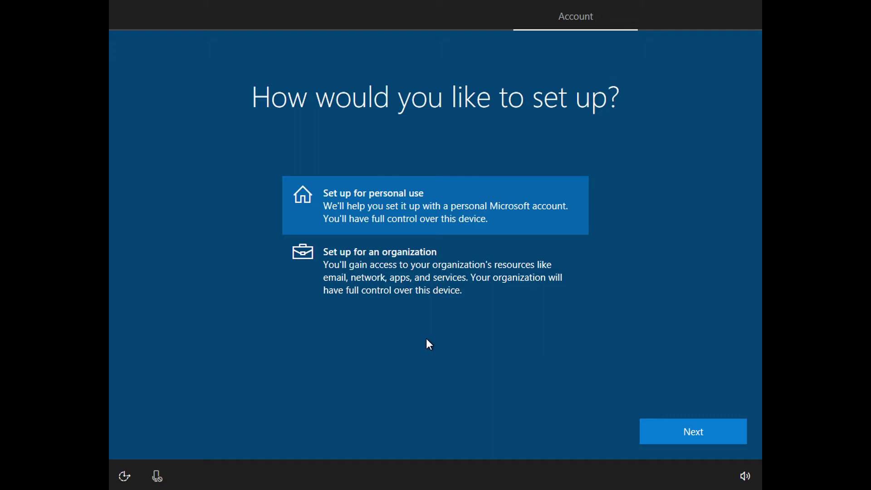
Choose personal use and create an offline local account with a user name and no password.
{"action": "left_click", "coordinate": [687, 436]}
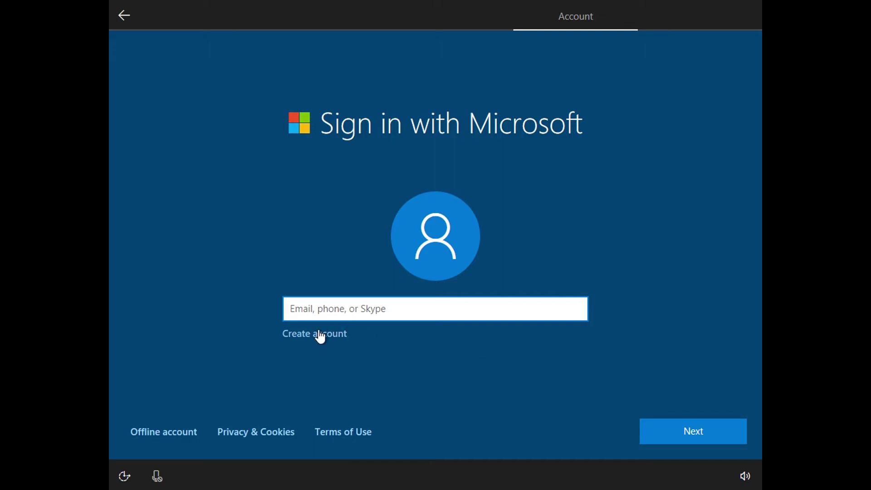
{"action": "left_click", "coordinate": [177, 433]}
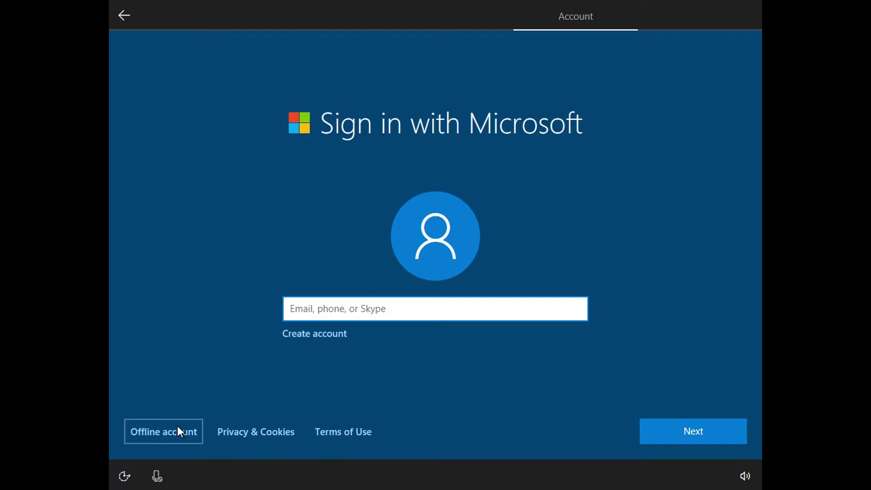
{"action": "left_click", "coordinate": [167, 432]}
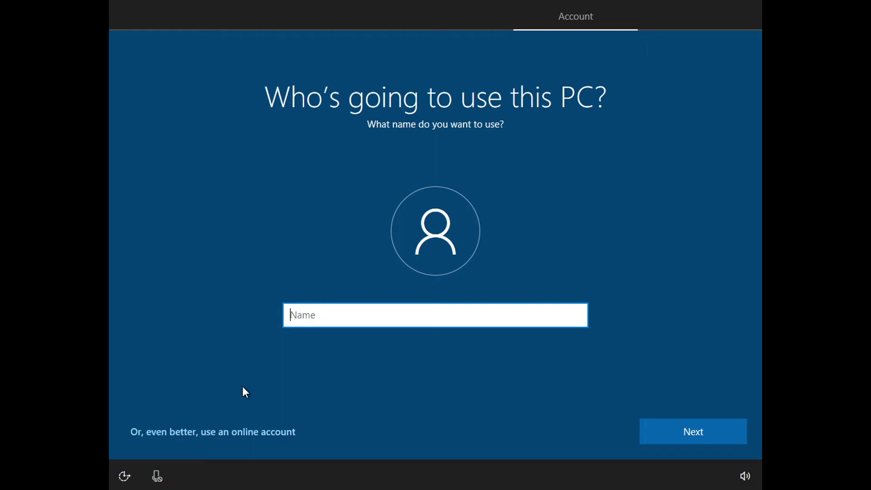
{"action": "type", "text": "Adam"}
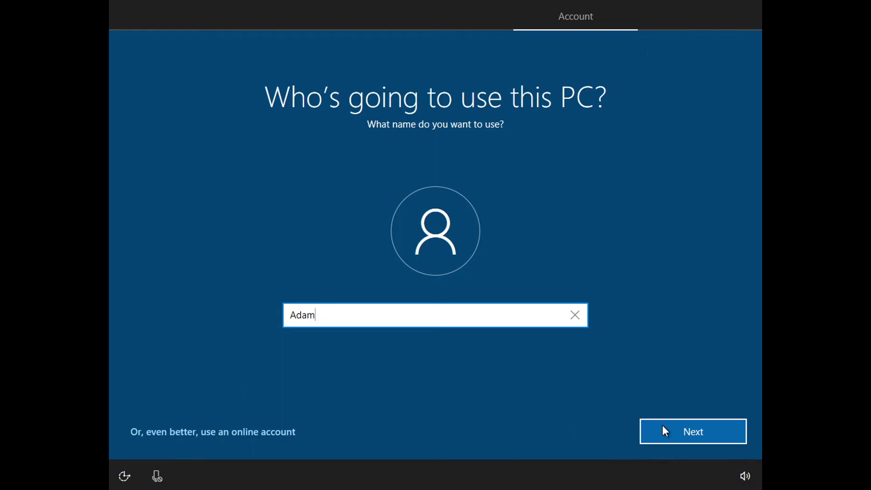
{"action": "left_click", "coordinate": [661, 428]}
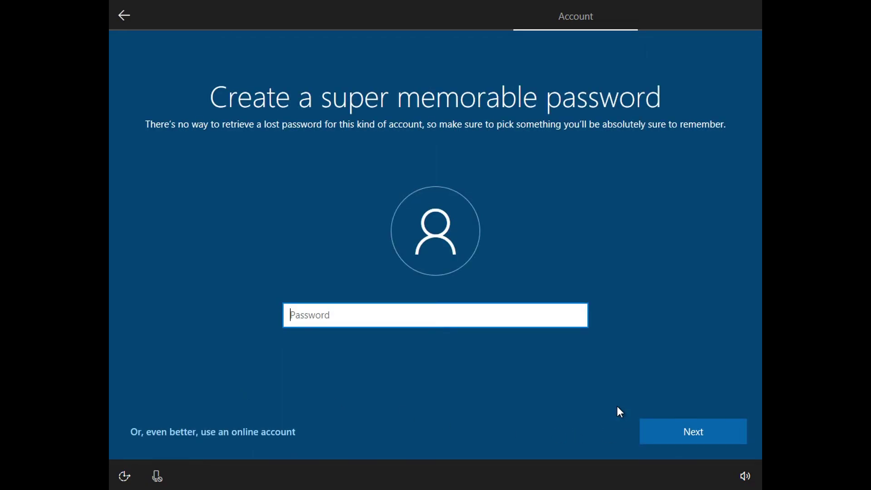
{"action": "left_click", "coordinate": [677, 428]}
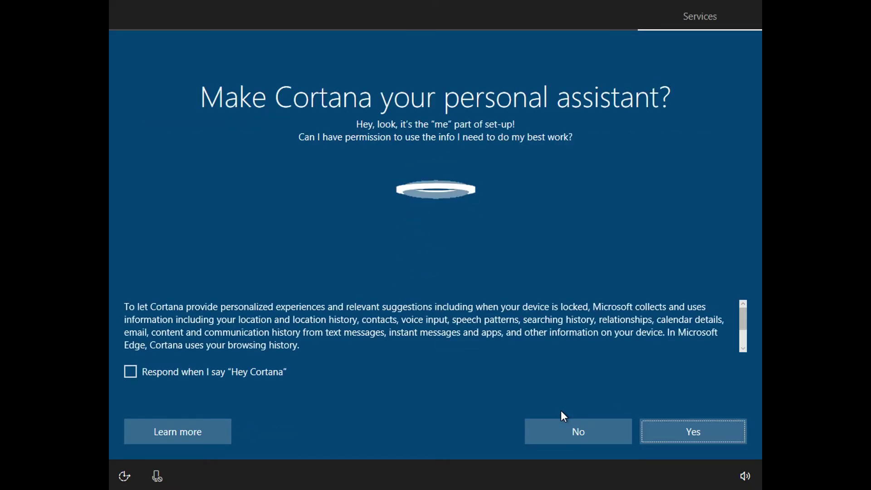
Decline Cortana, turn off location, relevant ads, tailored experiences and speech recognition, and set diagnostics to Basic.
{"action": "left_click", "coordinate": [585, 435]}
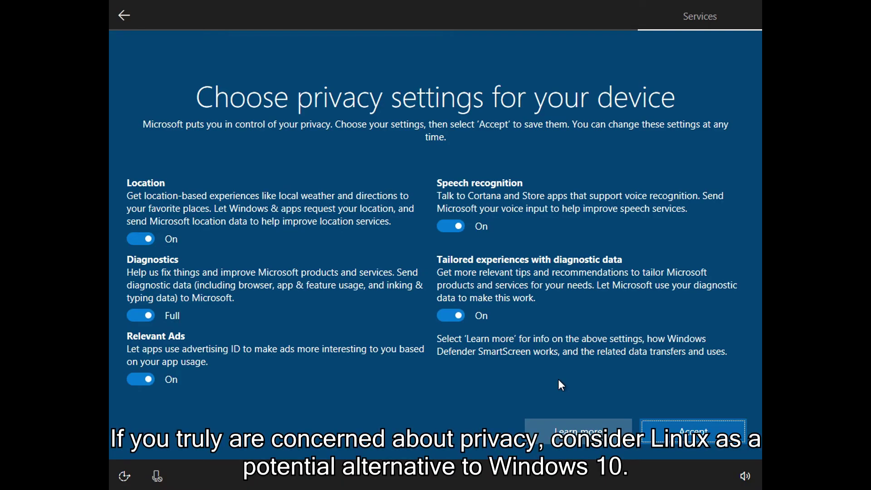
{"action": "left_click", "coordinate": [144, 316]}
{"action": "left_click", "coordinate": [141, 239]}
{"action": "left_click", "coordinate": [149, 365]}
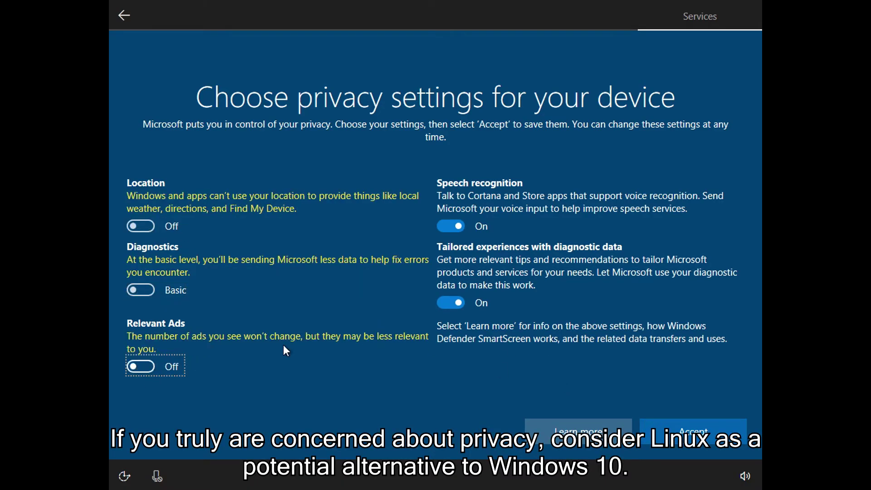
{"action": "left_click", "coordinate": [455, 306]}
{"action": "left_click", "coordinate": [458, 221]}
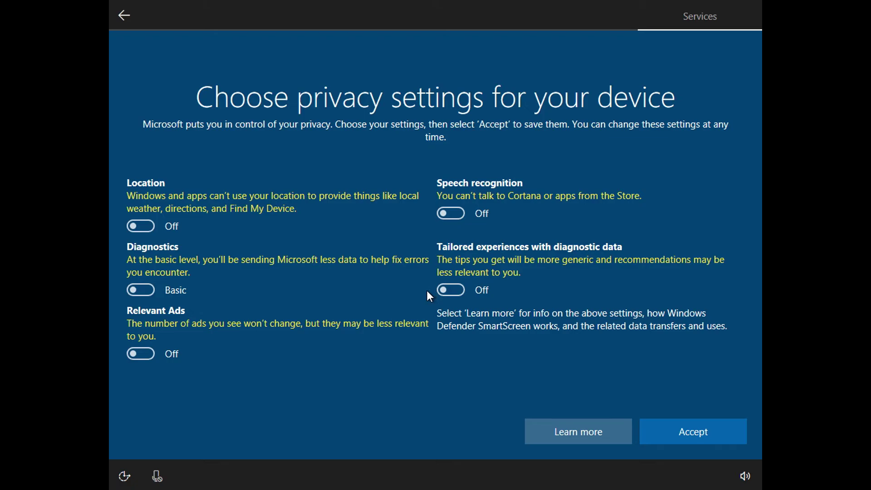
Accept the privacy choices and let setup finish to the Windows 10 desktop.
{"action": "left_click", "coordinate": [692, 428]}
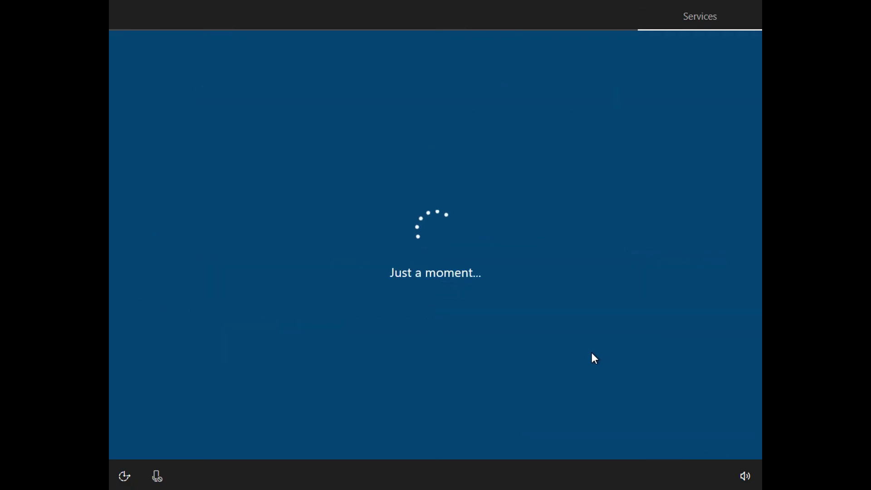